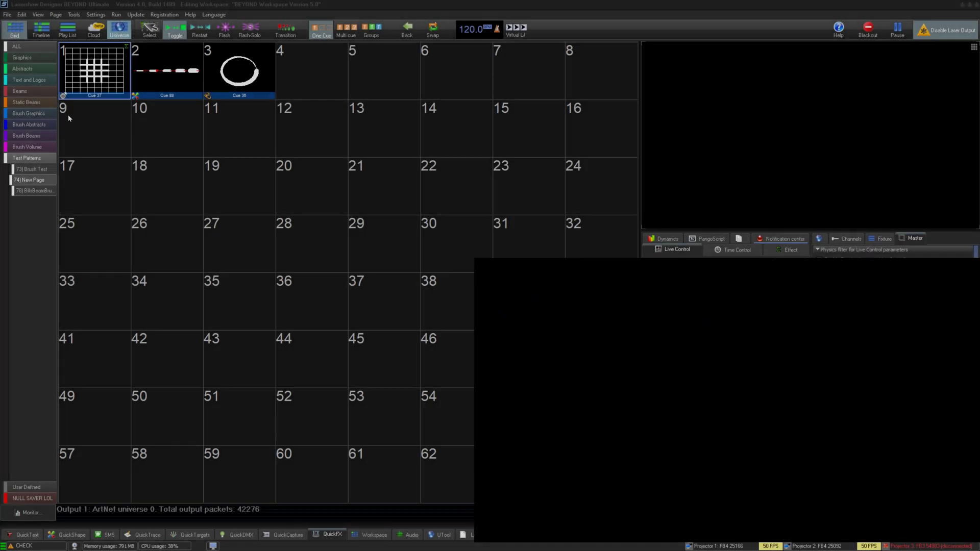
Select the empty cue cell 9 in the cue grid
{"action": "left_click", "coordinate": [83, 140]}
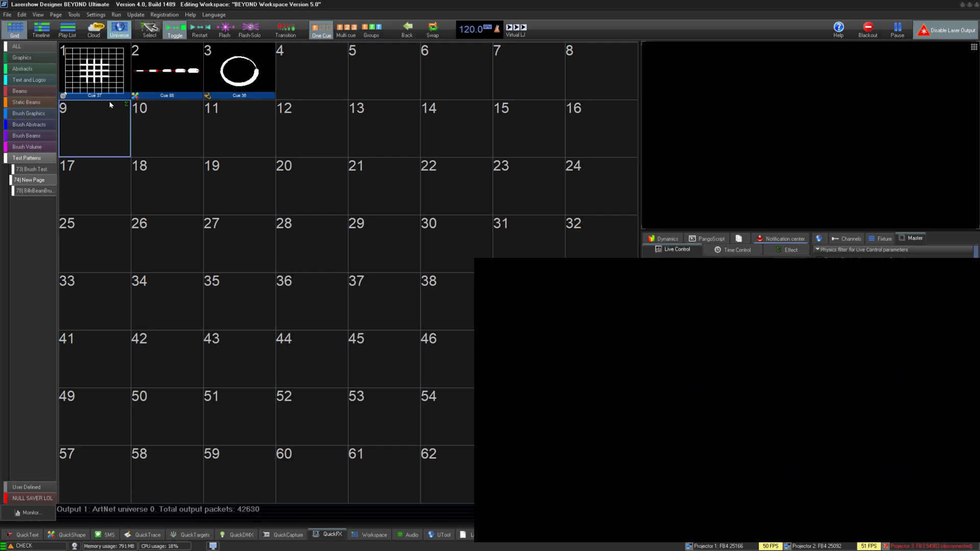
Open Projector settings, shift the dialog left, and show Projector 2's Beam Brush page
{"action": "left_click", "coordinate": [100, 16]}
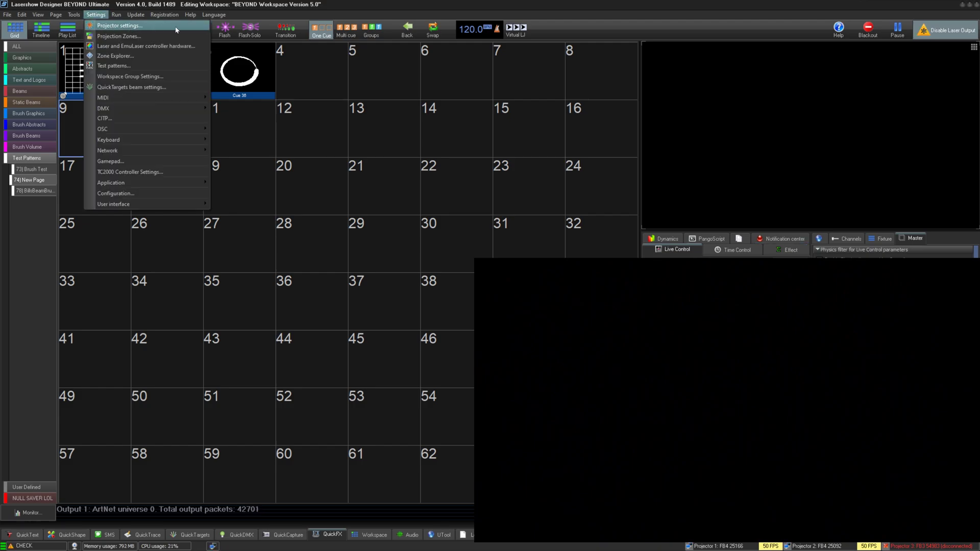
{"action": "left_click", "coordinate": [188, 30]}
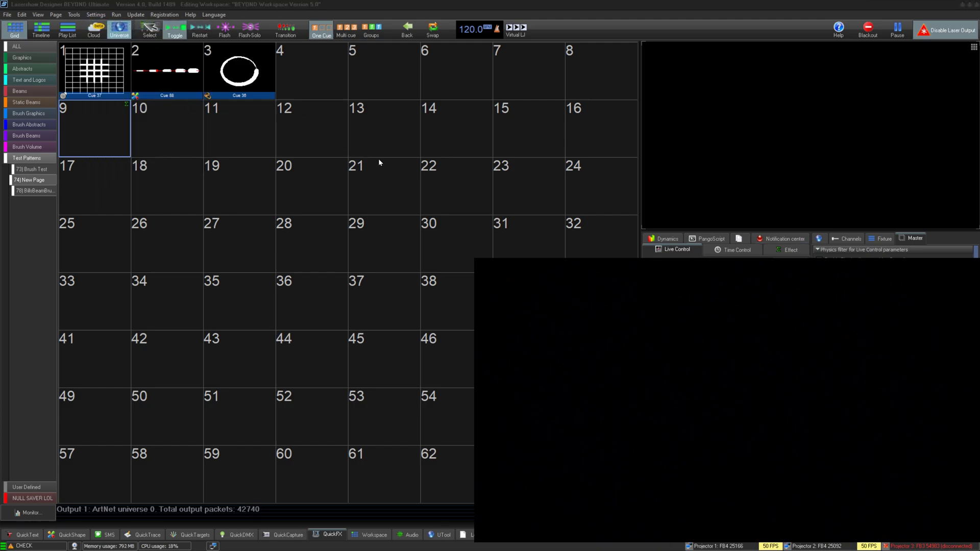
{"action": "left_click_drag", "start_coordinate": [308, 154], "coordinate": [223, 150]}
{"action": "left_click", "coordinate": [120, 213]}
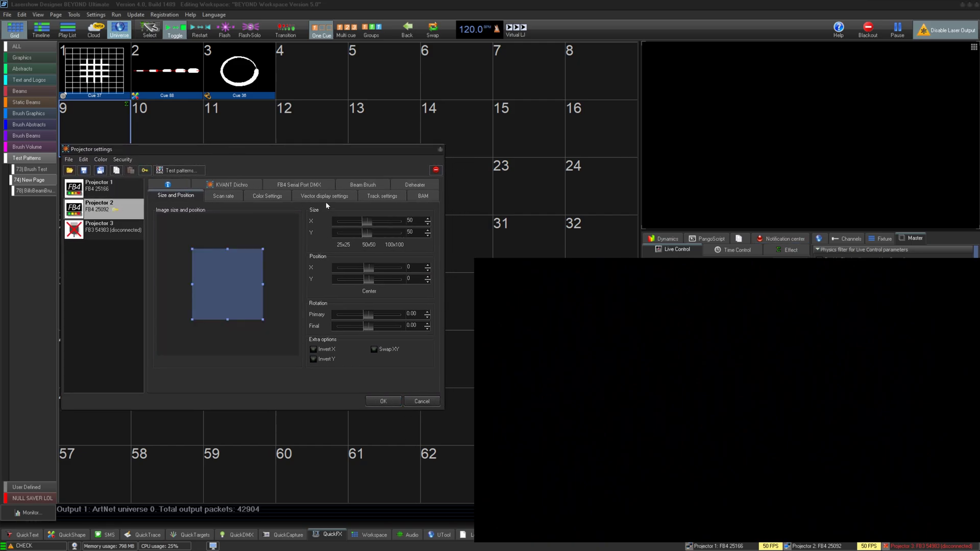
{"action": "left_click", "coordinate": [365, 185]}
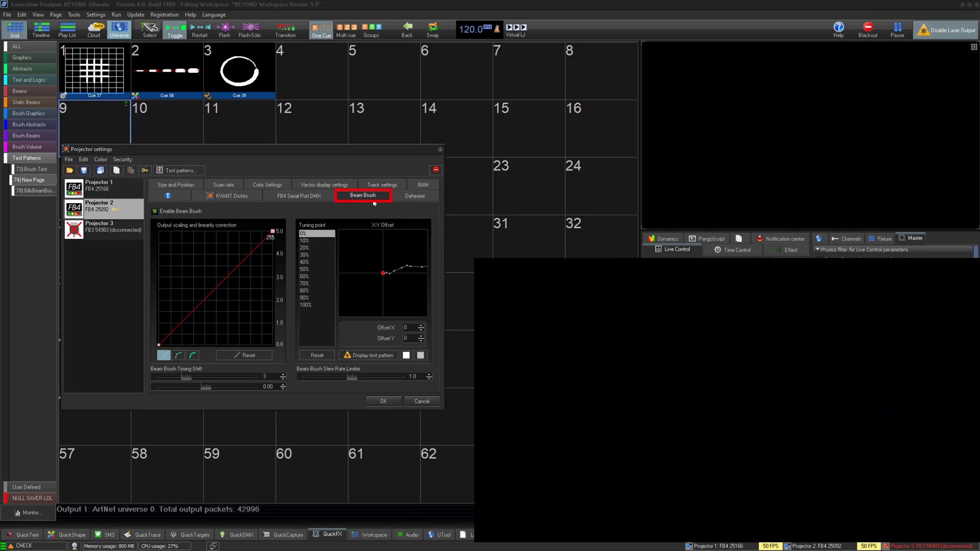
Toggle Enable Beam Brush off and back on for Projector 2
{"action": "left_click", "coordinate": [171, 213]}
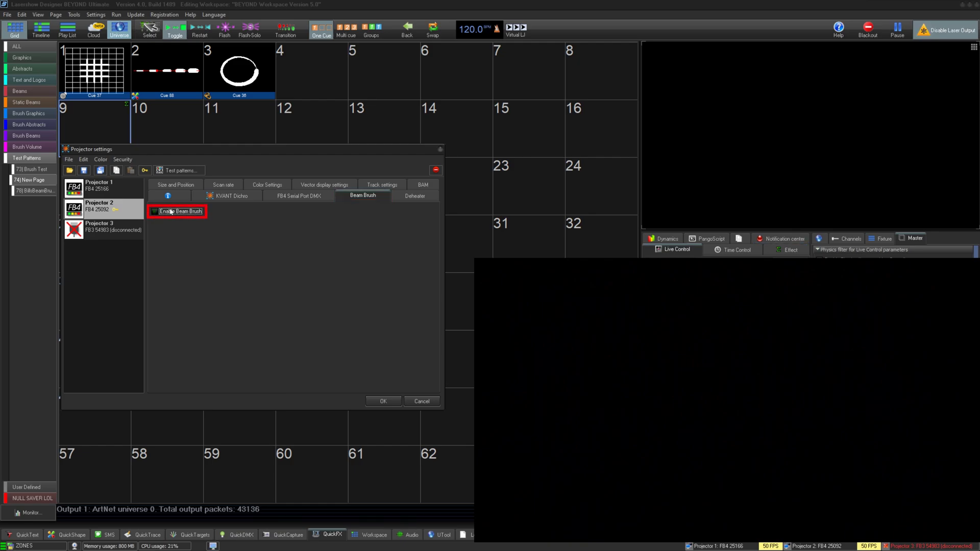
{"action": "left_click", "coordinate": [171, 212]}
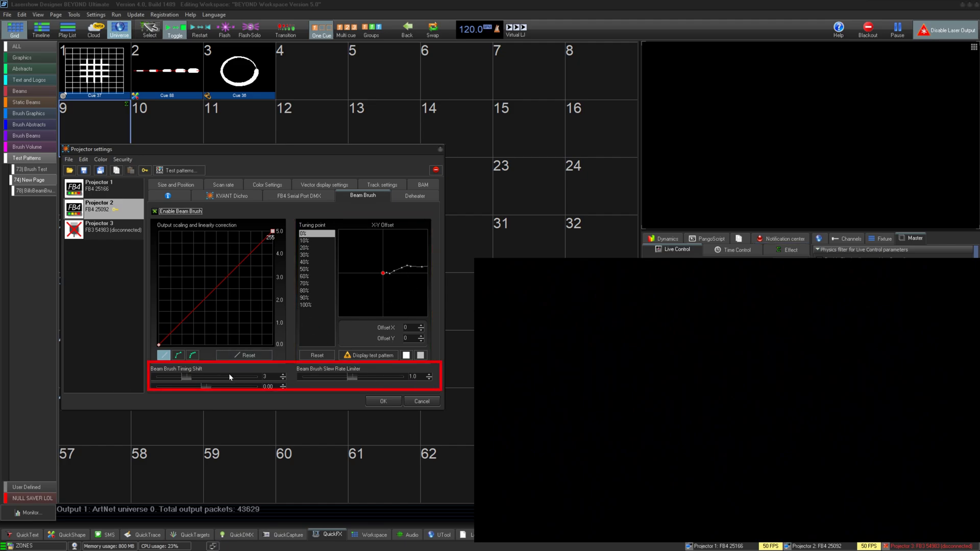
Play the grid cue and try the scaling curve endpoints: top 1.0, start 175, top back to 5.0
{"action": "left_click", "coordinate": [101, 64]}
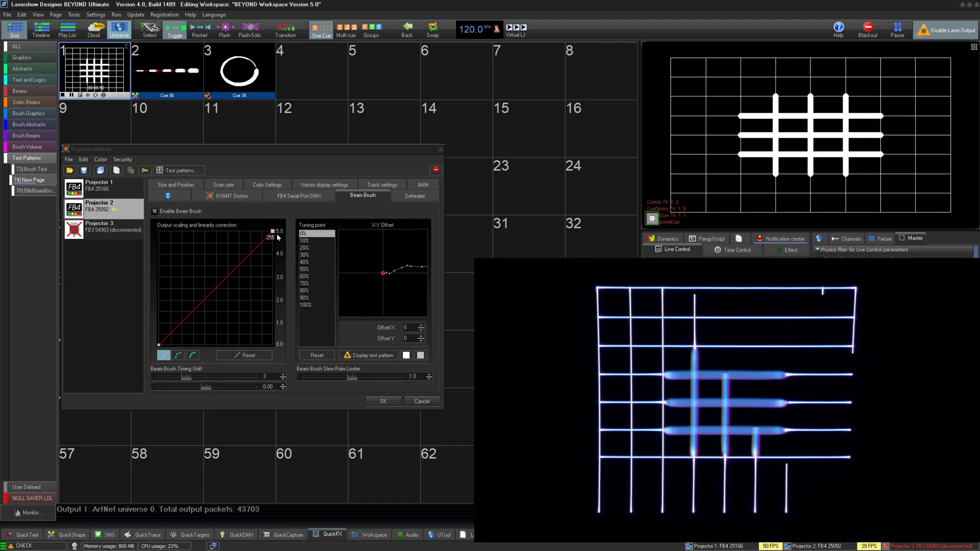
{"action": "mouse_move", "coordinate": [273, 232]}
{"action": "left_mouse_down"}
{"action": "mouse_move", "coordinate": [274, 334]}
{"action": "mouse_move", "coordinate": [272, 231]}
{"action": "left_mouse_up"}
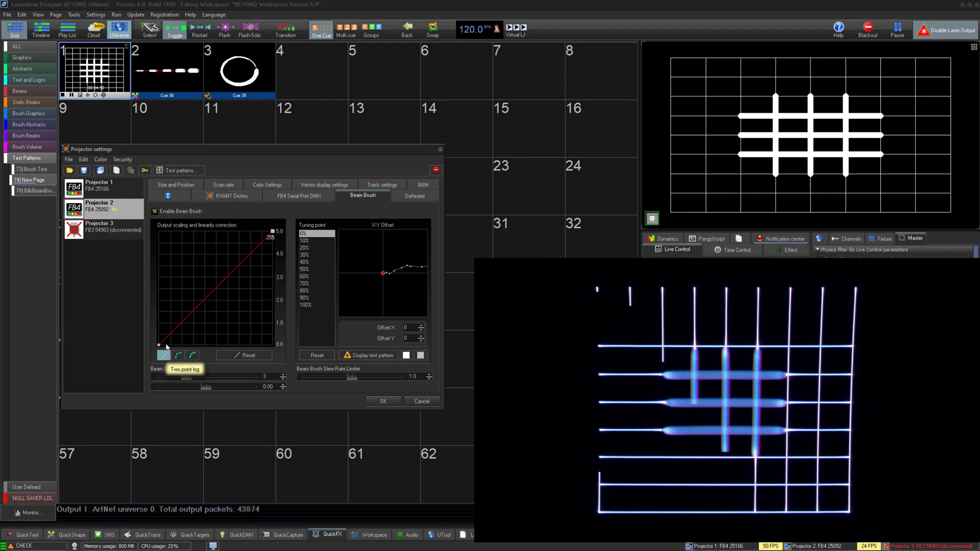
{"action": "mouse_move", "coordinate": [160, 345]}
{"action": "left_mouse_down"}
{"action": "mouse_move", "coordinate": [165, 240]}
{"action": "mouse_move", "coordinate": [171, 273]}
{"action": "mouse_move", "coordinate": [159, 345]}
{"action": "left_mouse_up"}
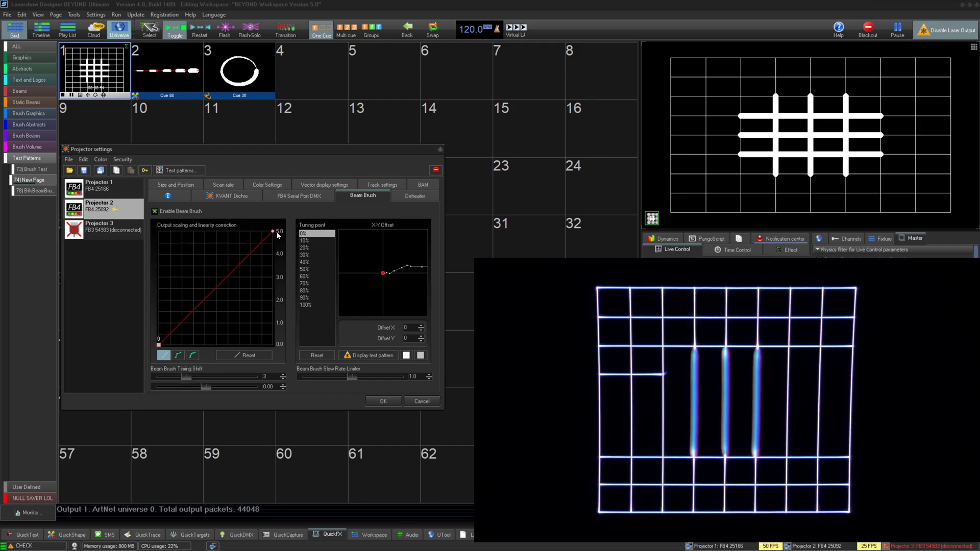
{"action": "mouse_move", "coordinate": [278, 234]}
{"action": "left_mouse_down"}
{"action": "mouse_move", "coordinate": [272, 345]}
{"action": "mouse_move", "coordinate": [272, 231]}
{"action": "left_mouse_up"}
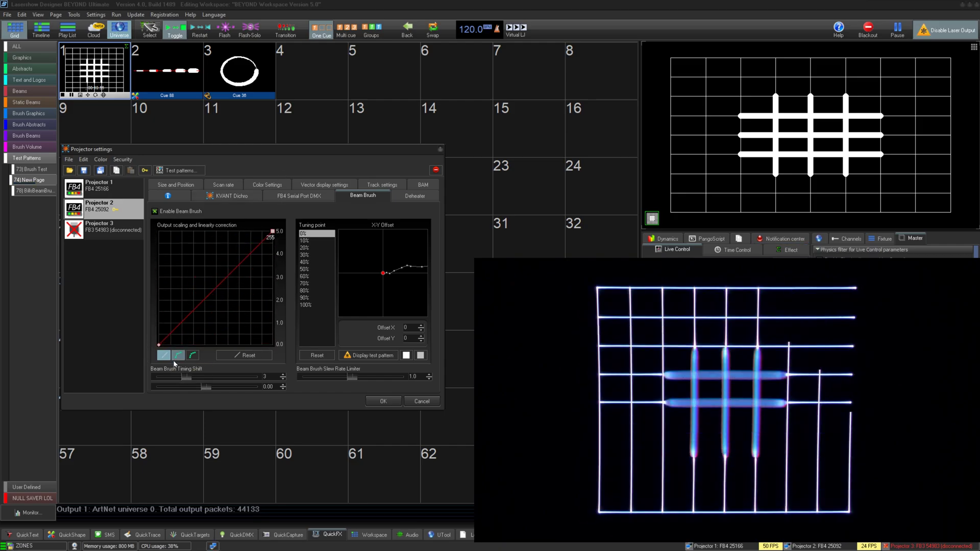
Switch the curve to multi-point mode, bend its middle point, then reset it straight from 0 to 255
{"action": "left_click", "coordinate": [175, 357]}
{"action": "mouse_move", "coordinate": [216, 288]}
{"action": "left_mouse_down"}
{"action": "mouse_move", "coordinate": [221, 297]}
{"action": "mouse_move", "coordinate": [219, 242]}
{"action": "mouse_move", "coordinate": [218, 295]}
{"action": "mouse_move", "coordinate": [215, 280]}
{"action": "mouse_move", "coordinate": [229, 279]}
{"action": "left_mouse_up"}
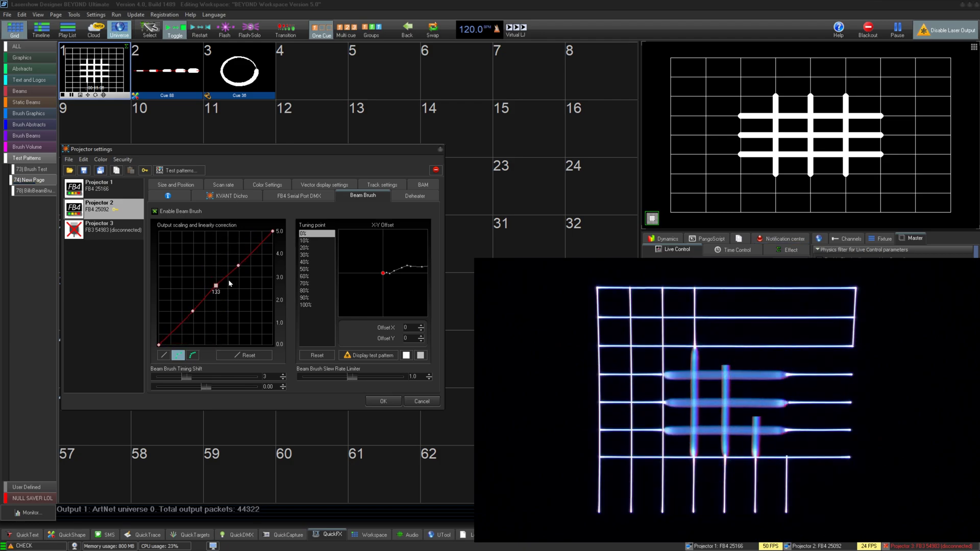
{"action": "left_click", "coordinate": [245, 355]}
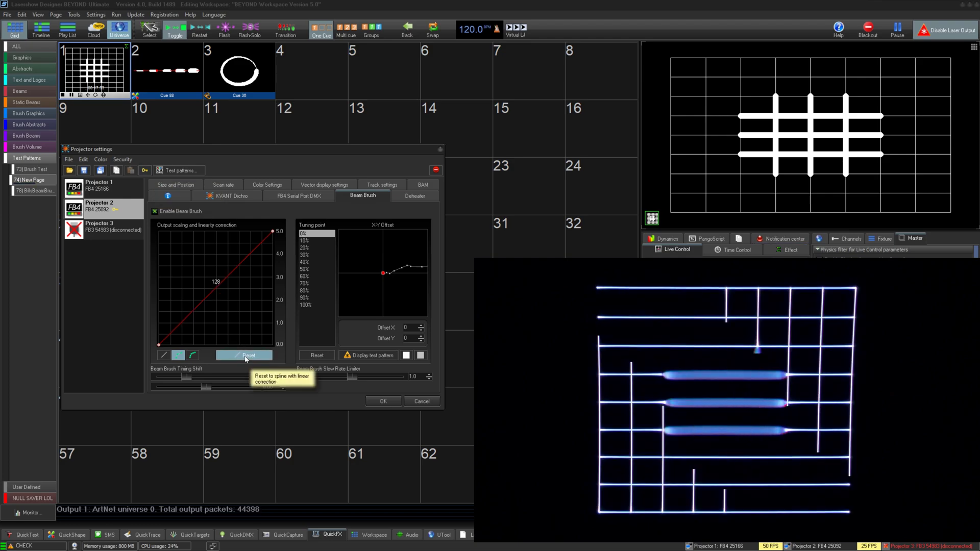
{"action": "left_click", "coordinate": [271, 231]}
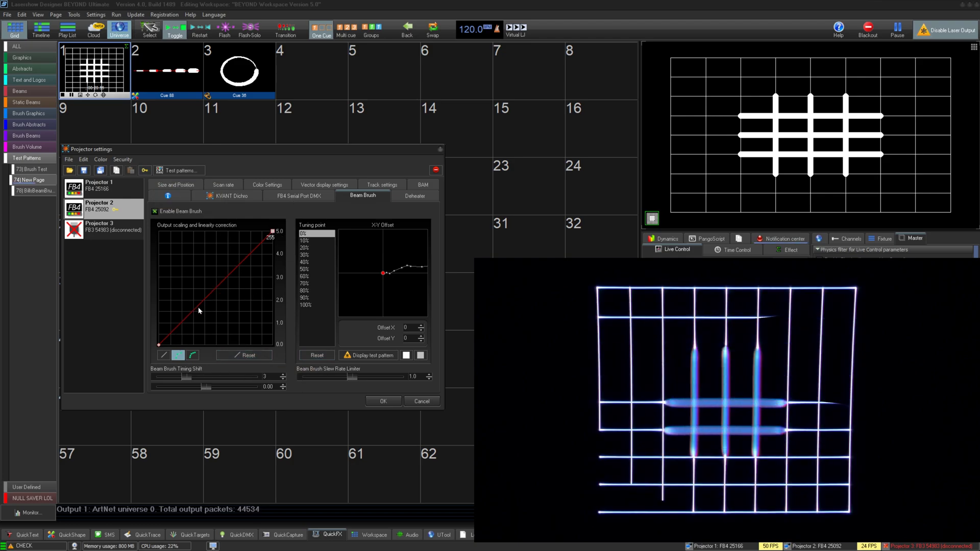
{"action": "left_click", "coordinate": [159, 344]}
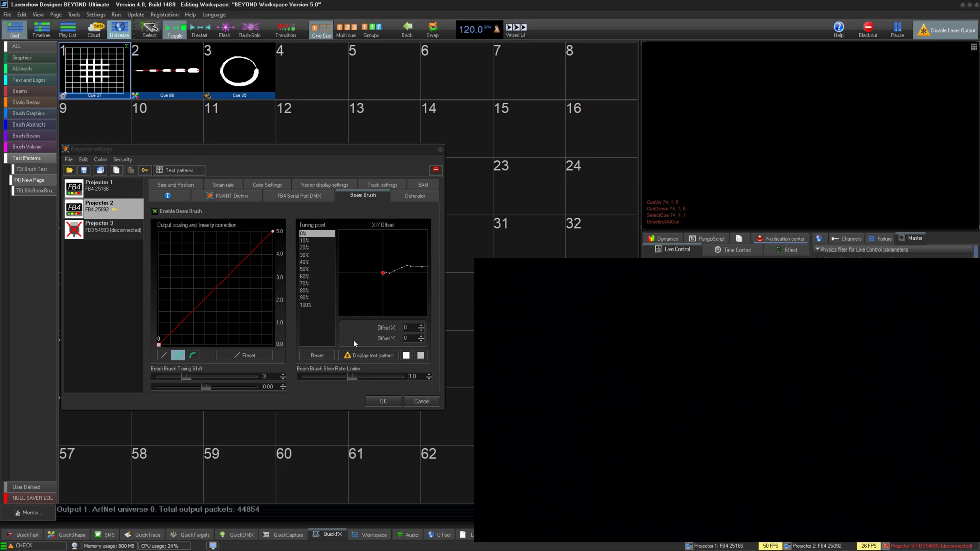
Display the rectangle test pattern and give the 100% tuning point an Offset Y of 0
{"action": "left_click", "coordinate": [359, 355]}
{"action": "left_click", "coordinate": [309, 305]}
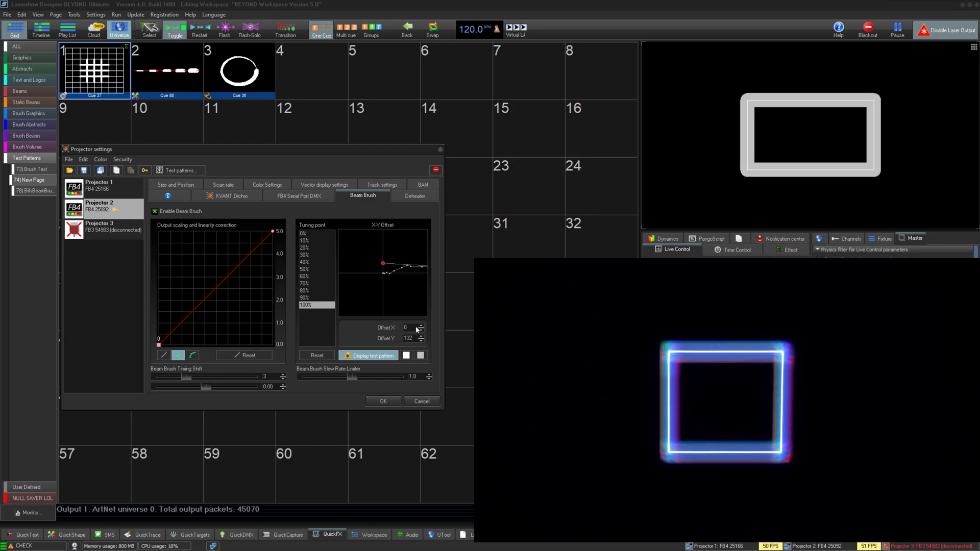
{"action": "type", "text": "0"}
{"action": "key", "text": "Return"}
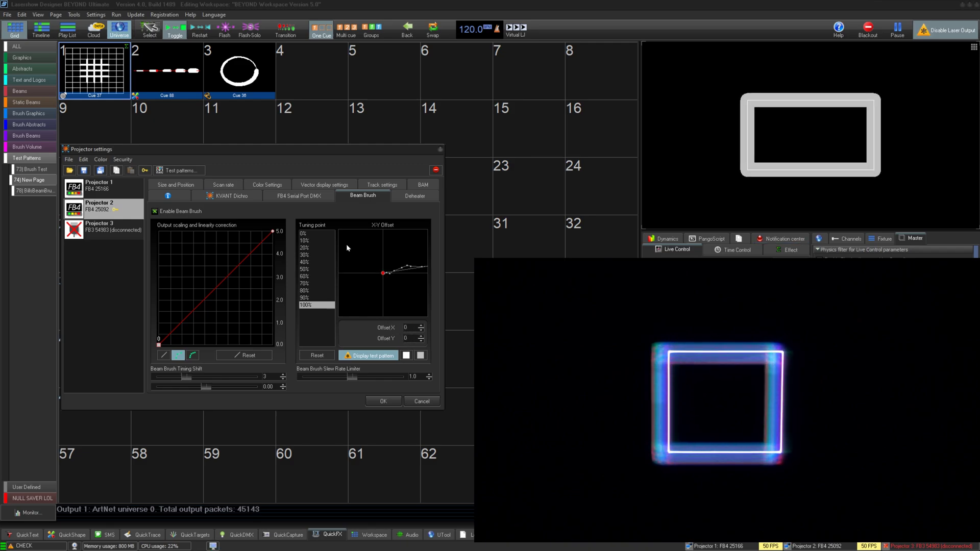
{"action": "mouse_move", "coordinate": [383, 247]}
{"action": "left_mouse_down"}
{"action": "mouse_move", "coordinate": [383, 262]}
{"action": "mouse_move", "coordinate": [393, 248]}
{"action": "mouse_move", "coordinate": [365, 245]}
{"action": "left_mouse_up"}
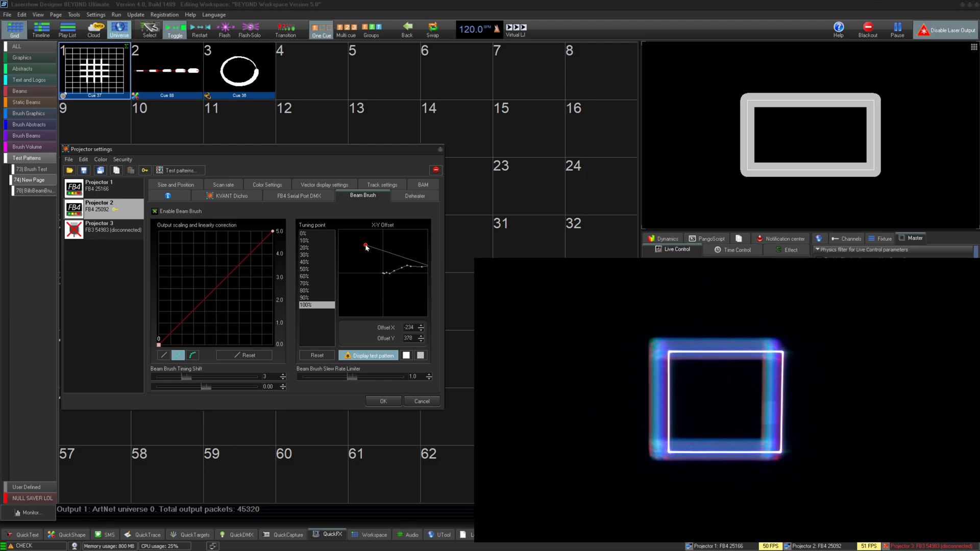
Pull the 100% and 50% tuning points' X-Y offsets down toward centre
{"action": "left_click", "coordinate": [317, 269]}
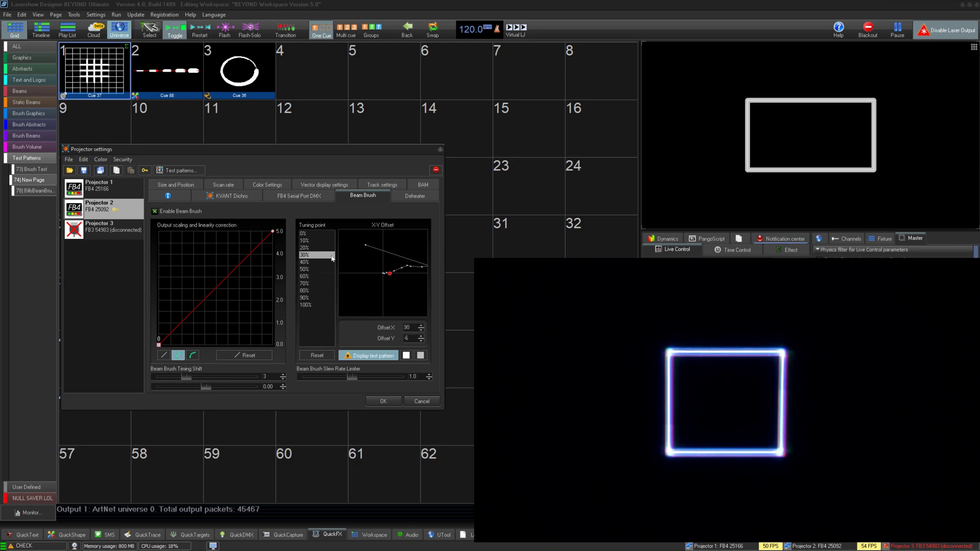
{"action": "left_click", "coordinate": [323, 290]}
{"action": "left_click", "coordinate": [320, 305]}
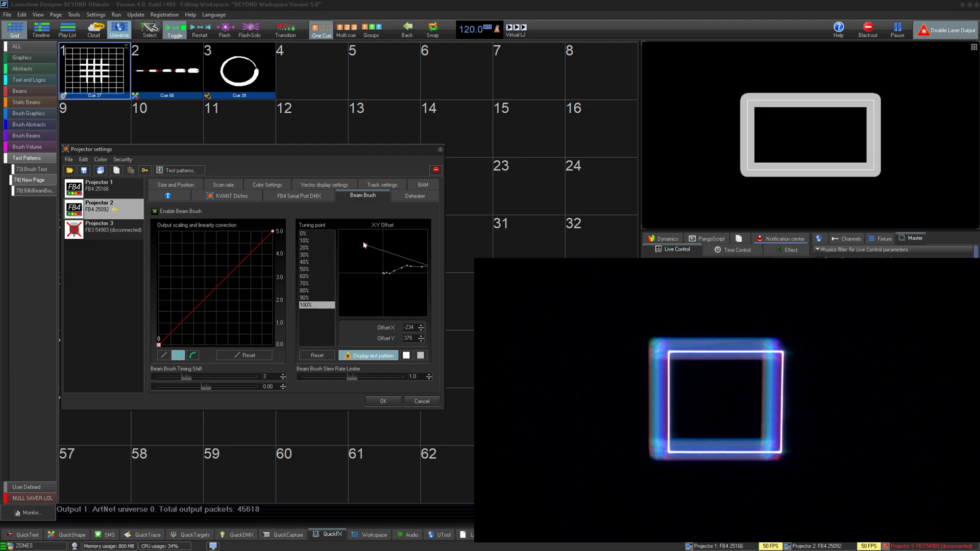
{"action": "left_click_drag", "start_coordinate": [366, 249], "coordinate": [417, 260]}
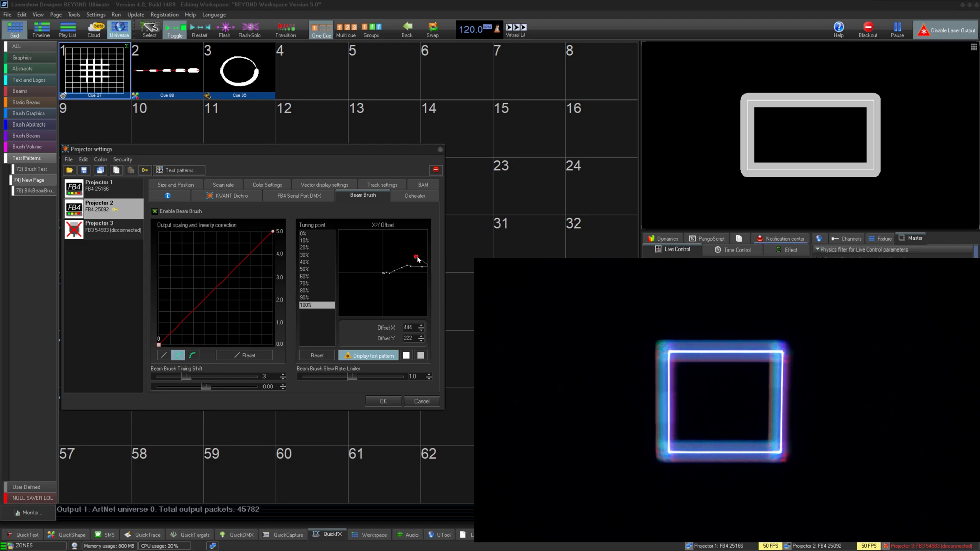
{"action": "left_click", "coordinate": [314, 269]}
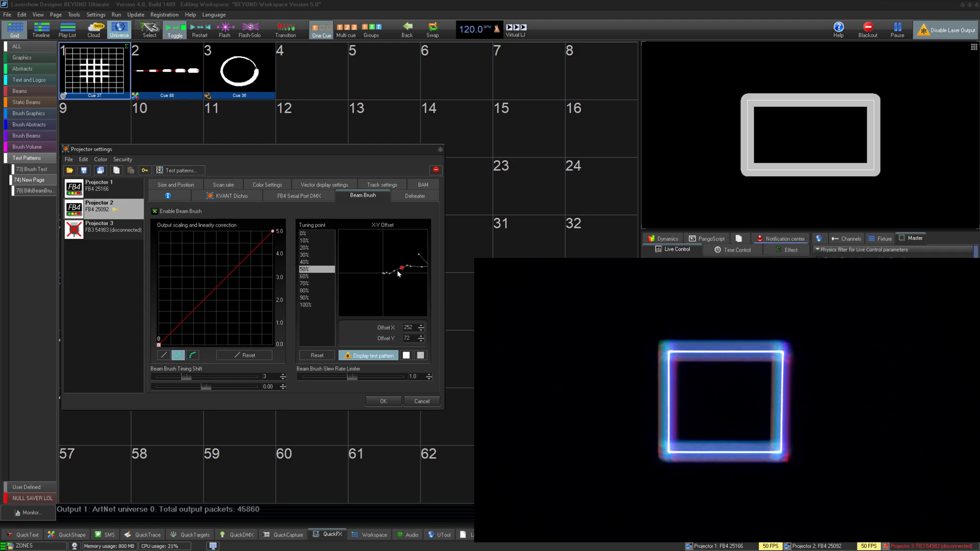
{"action": "mouse_move", "coordinate": [402, 267]}
{"action": "left_mouse_down"}
{"action": "mouse_move", "coordinate": [404, 291]}
{"action": "mouse_move", "coordinate": [357, 264]}
{"action": "mouse_move", "coordinate": [394, 263]}
{"action": "mouse_move", "coordinate": [428, 306]}
{"action": "mouse_move", "coordinate": [371, 264]}
{"action": "mouse_move", "coordinate": [428, 273]}
{"action": "mouse_move", "coordinate": [401, 269]}
{"action": "left_mouse_up"}
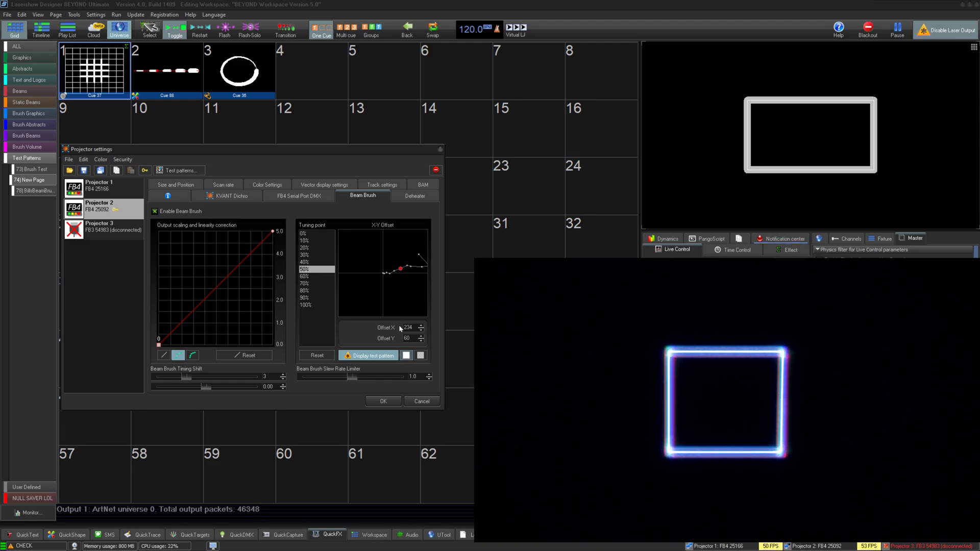
Review the 70%, 80%, 10% and 90% points, then move the 100% point's offset to 606, 132
{"action": "left_click", "coordinate": [314, 283]}
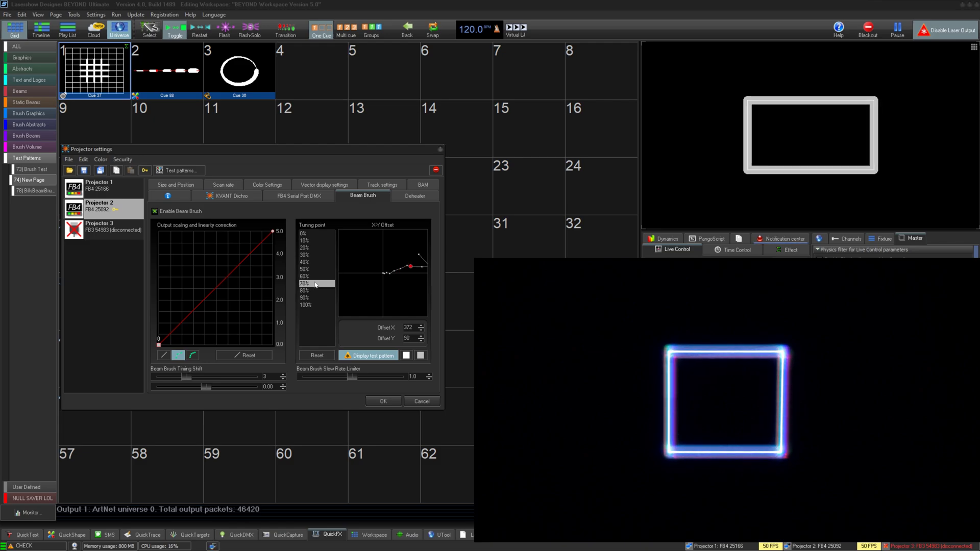
{"action": "left_click", "coordinate": [317, 291]}
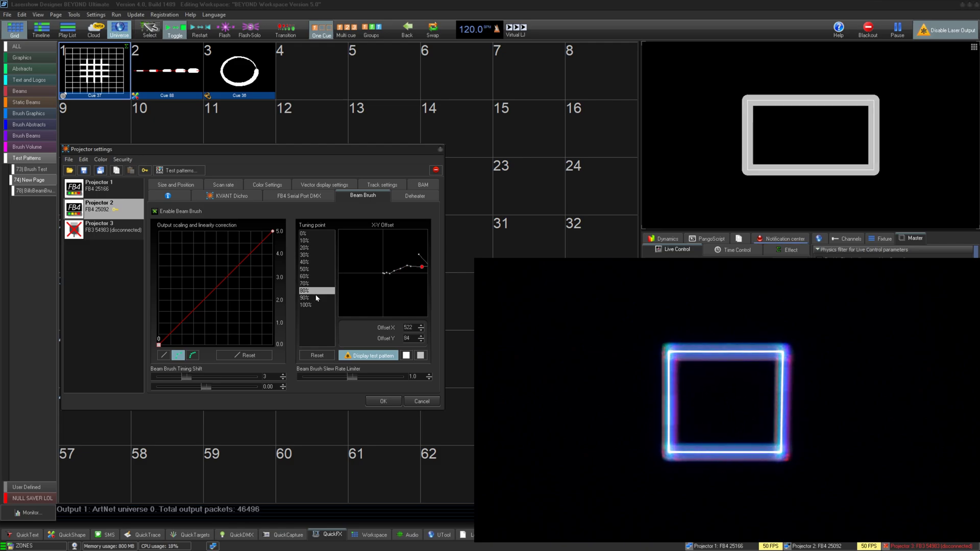
{"action": "left_click", "coordinate": [317, 298]}
{"action": "left_click", "coordinate": [314, 240]}
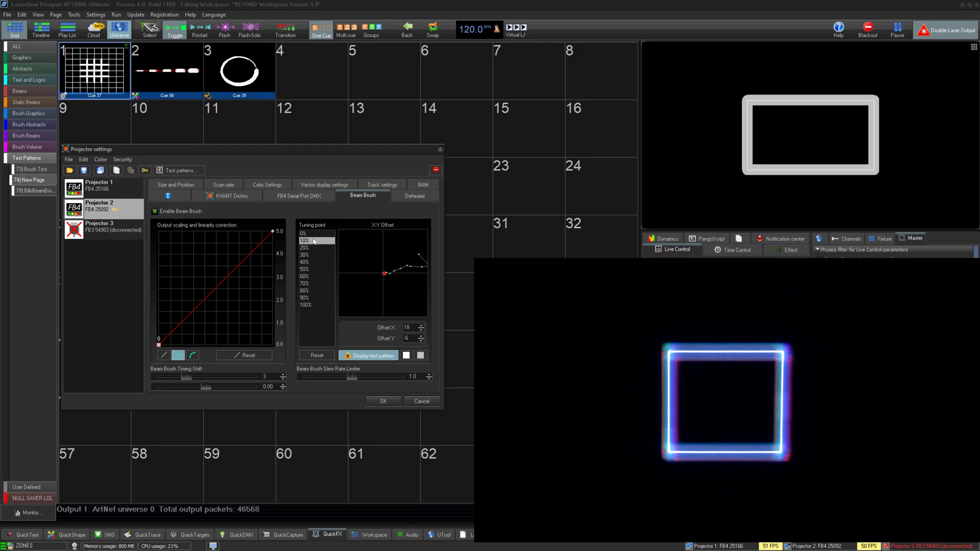
{"action": "left_click", "coordinate": [314, 299]}
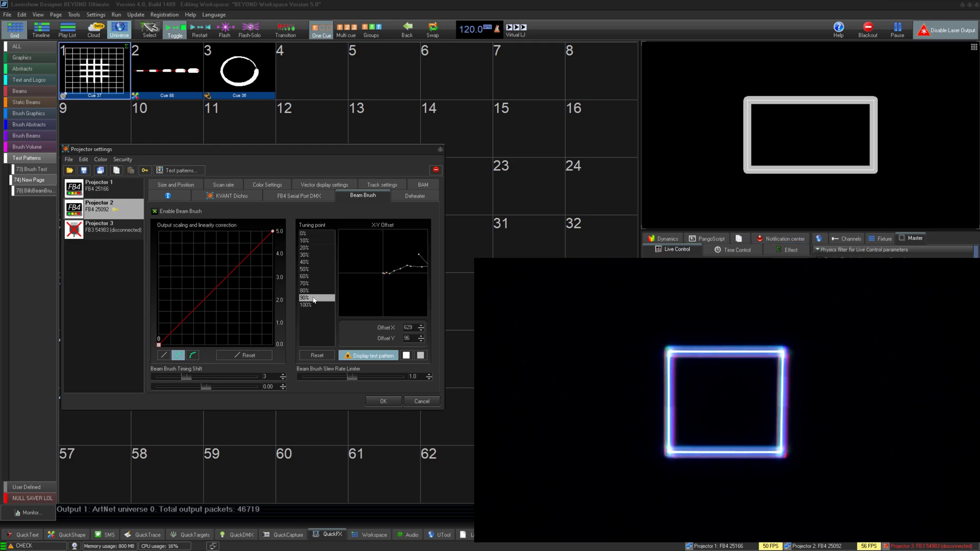
{"action": "left_click", "coordinate": [406, 355]}
{"action": "key", "text": "Escape"}
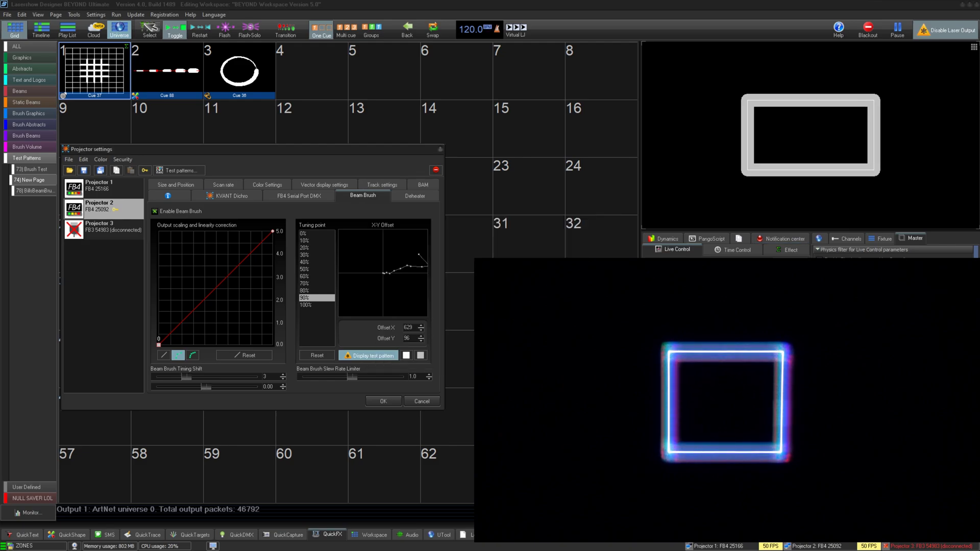
{"action": "left_click", "coordinate": [419, 355]}
{"action": "key", "text": "Escape"}
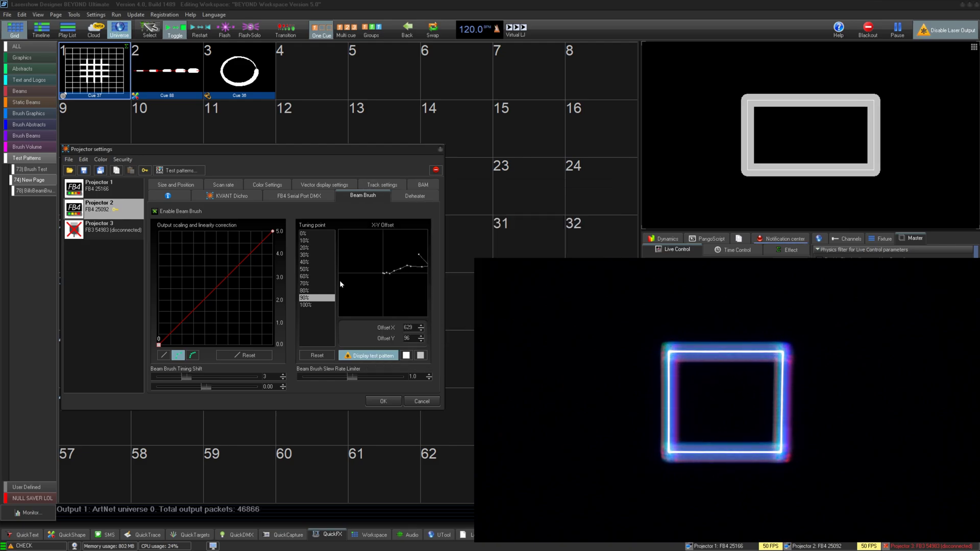
{"action": "left_click", "coordinate": [305, 305]}
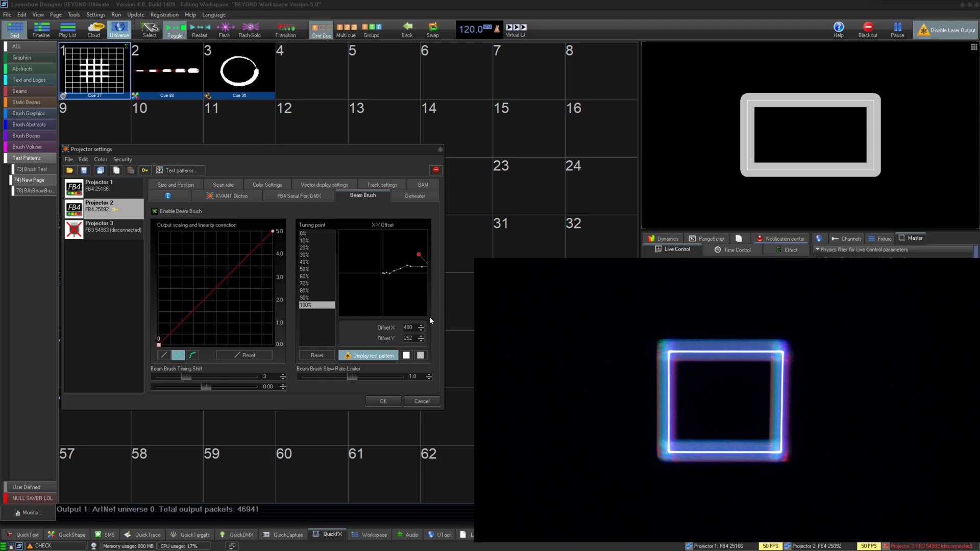
{"action": "left_click_drag", "start_coordinate": [414, 269], "coordinate": [467, 263]}
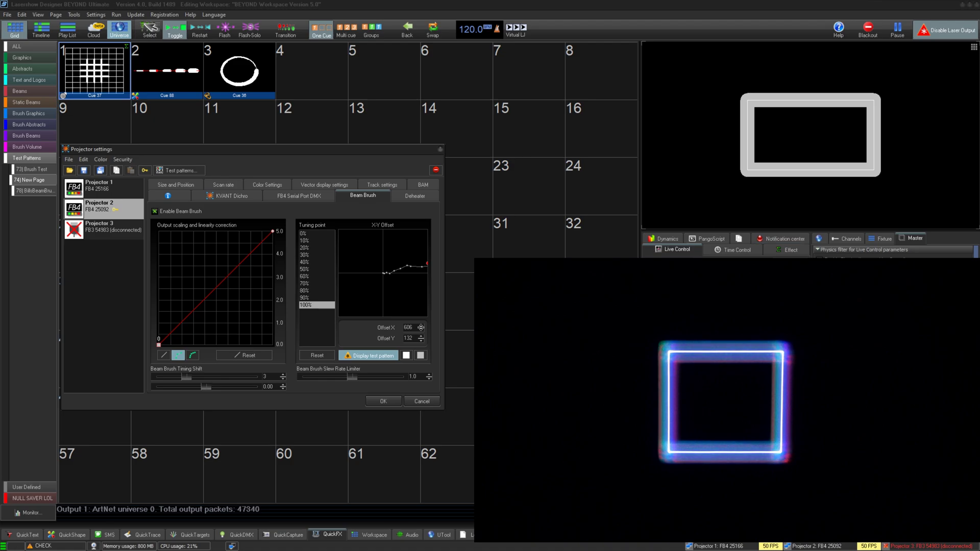
Set the 100% point's X offset to 759, project the test pattern, and raise timing shift to 10
{"action": "left_click_drag", "start_coordinate": [464, 16], "coordinate": [465, 177]}
{"action": "left_click_drag", "start_coordinate": [459, 225], "coordinate": [448, 265]}
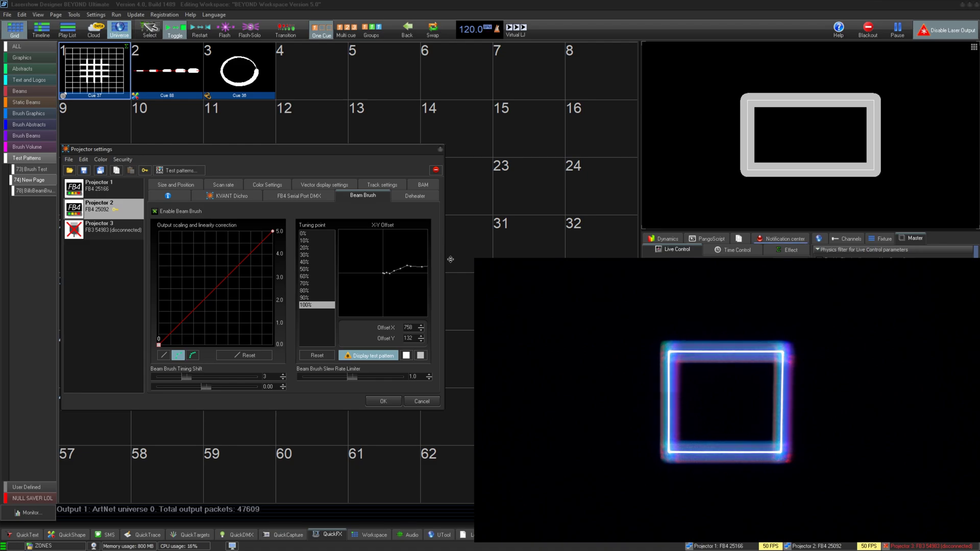
{"action": "left_click_drag", "start_coordinate": [450, 259], "coordinate": [450, 258]}
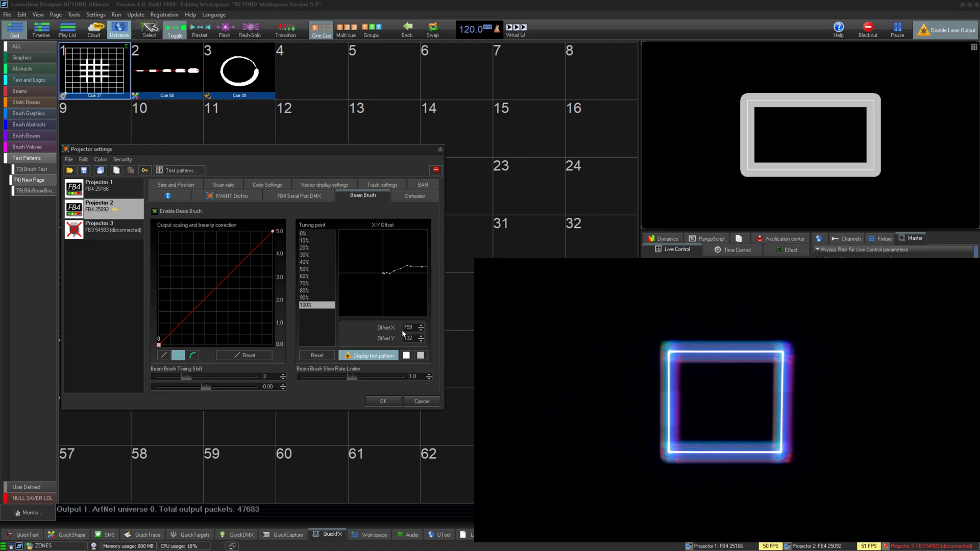
{"action": "left_click", "coordinate": [389, 356]}
{"action": "left_click_drag", "start_coordinate": [186, 380], "coordinate": [282, 380]}
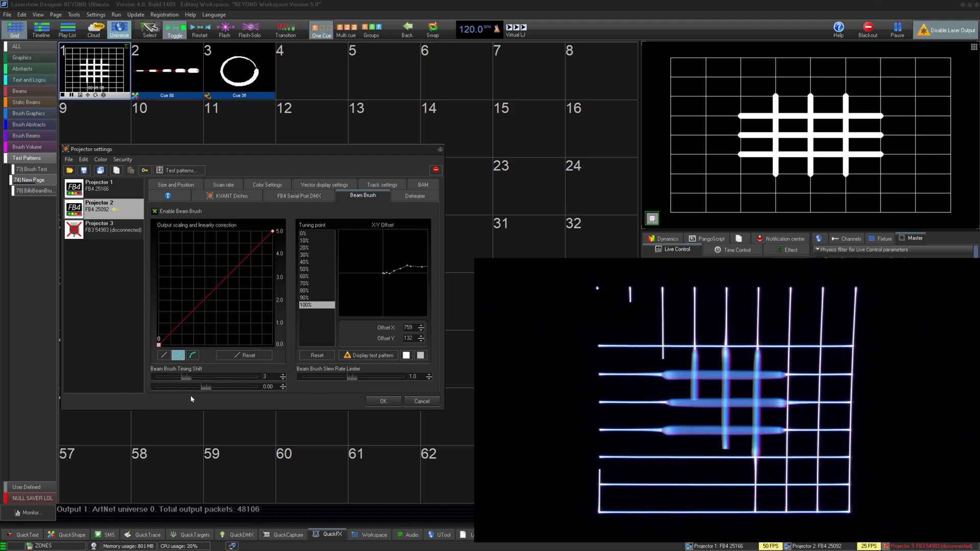
Drag the Beam Brush Timing Shift slider back down to 4
{"action": "mouse_move", "coordinate": [256, 376]}
{"action": "left_mouse_down"}
{"action": "mouse_move", "coordinate": [190, 377]}
{"action": "mouse_move", "coordinate": [201, 377]}
{"action": "left_mouse_up"}
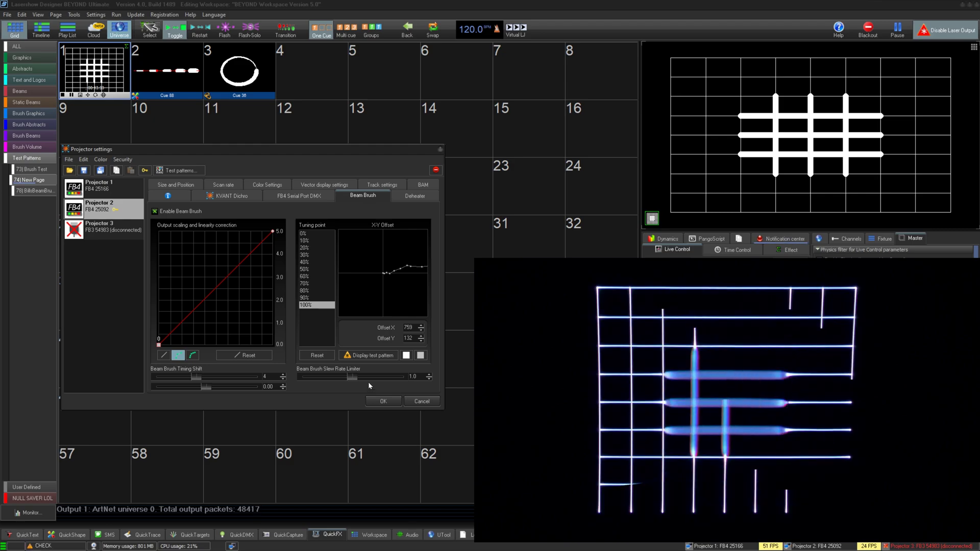
Play the dashed-line cue and sweep the slew rate limiter through 0.2, 0.3, 0.6 and 0.0
{"action": "left_click", "coordinate": [181, 71]}
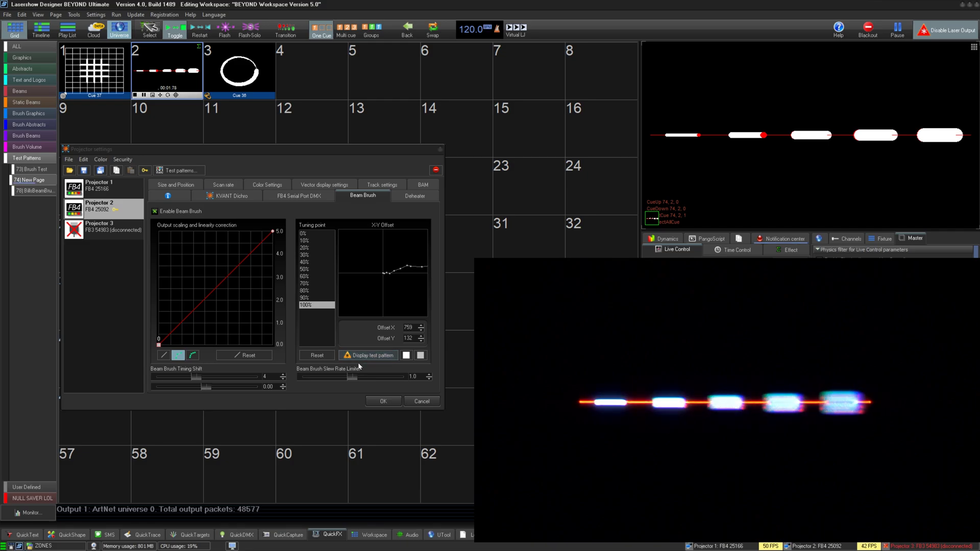
{"action": "left_click_drag", "start_coordinate": [352, 377], "coordinate": [291, 382]}
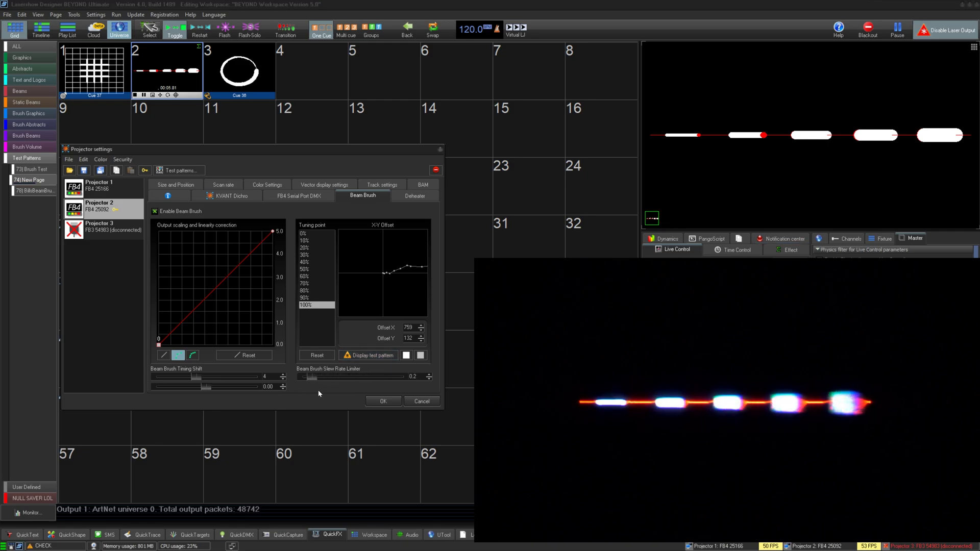
{"action": "key", "text": "Right"}
{"action": "left_click_drag", "start_coordinate": [302, 377], "coordinate": [333, 378]}
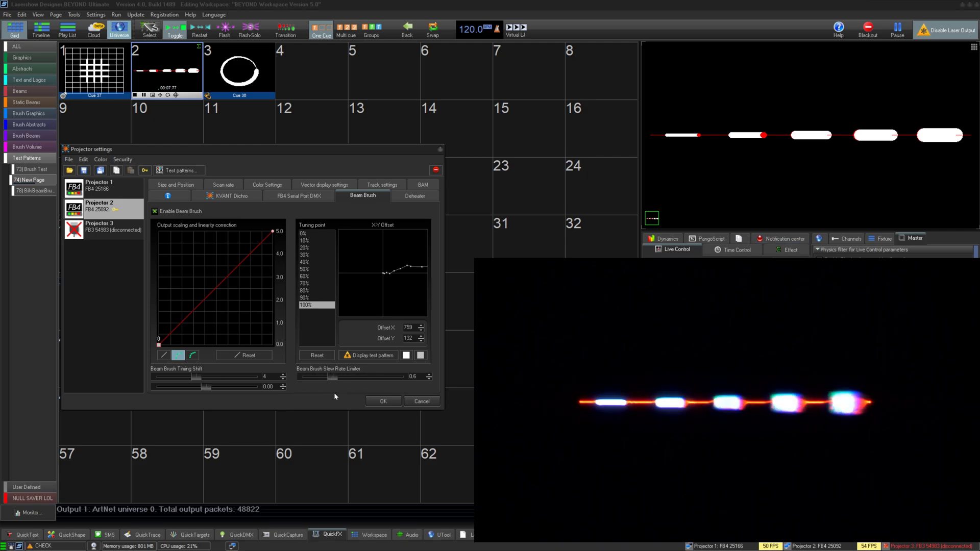
{"action": "mouse_move", "coordinate": [387, 394]}
{"action": "left_mouse_down"}
{"action": "mouse_move", "coordinate": [301, 399]}
{"action": "mouse_move", "coordinate": [336, 402]}
{"action": "mouse_move", "coordinate": [356, 385]}
{"action": "left_mouse_up"}
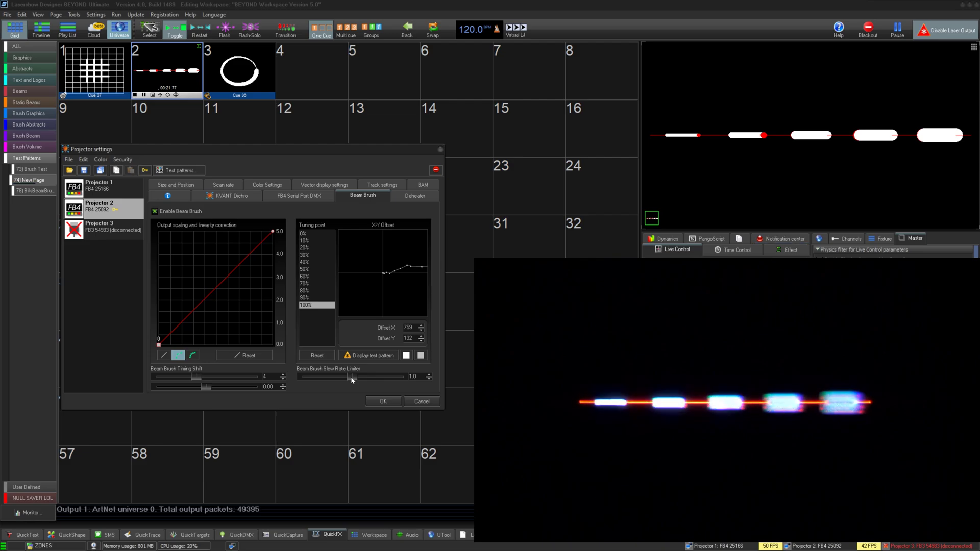
{"action": "mouse_move", "coordinate": [352, 379]}
{"action": "left_mouse_down"}
{"action": "mouse_move", "coordinate": [325, 383]}
{"action": "mouse_move", "coordinate": [351, 379]}
{"action": "left_mouse_up"}
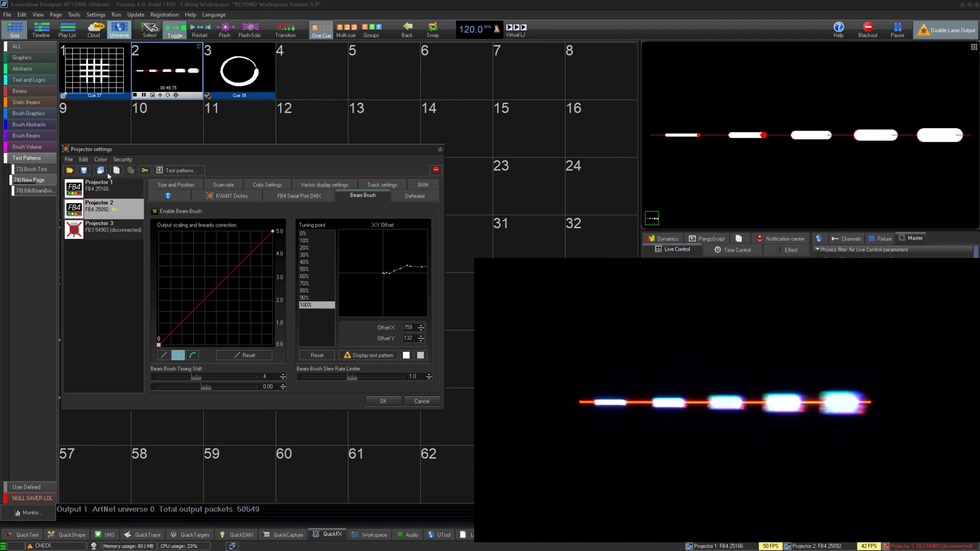
Close Projector settings, run the circle, dashed-line and grid cues in turn, then stop the grid
{"action": "left_click", "coordinate": [383, 401]}
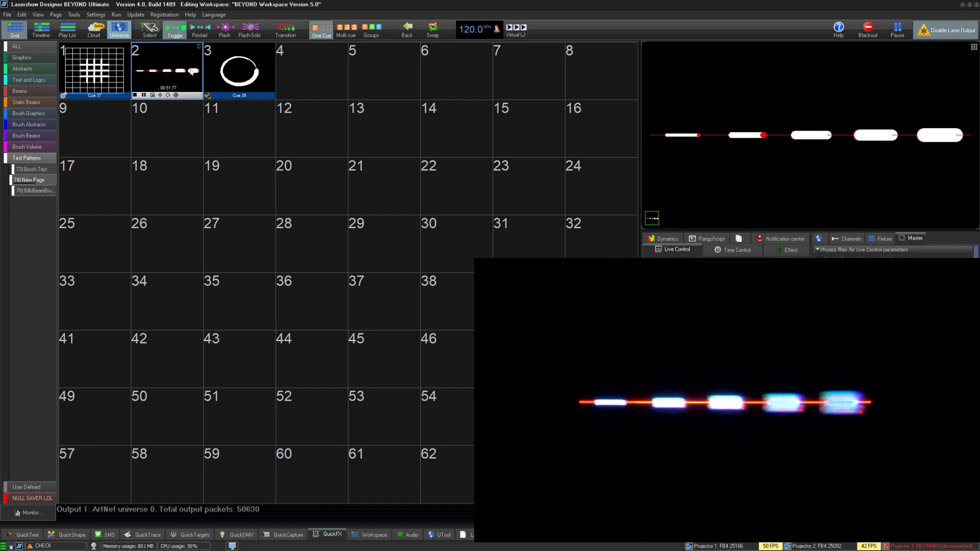
{"action": "left_click", "coordinate": [265, 78]}
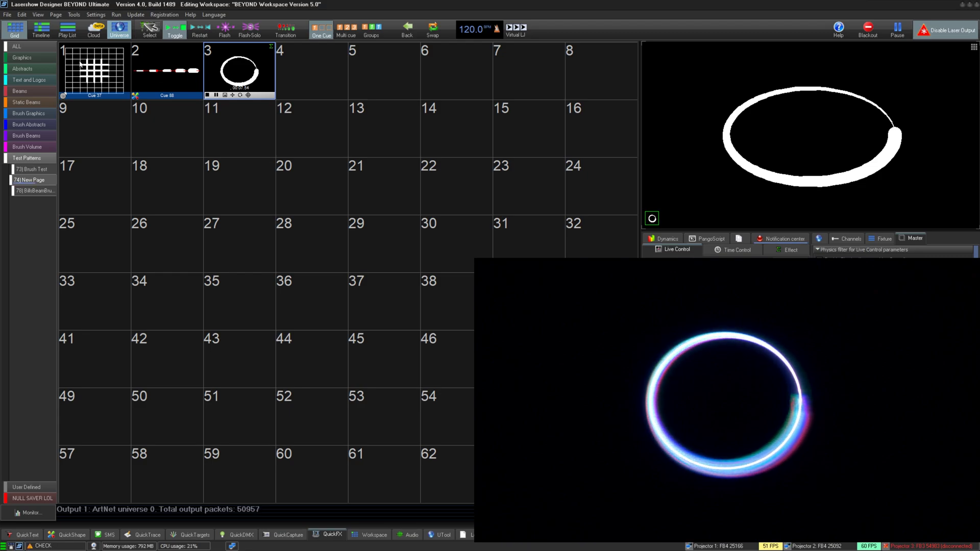
{"action": "key", "text": "2"}
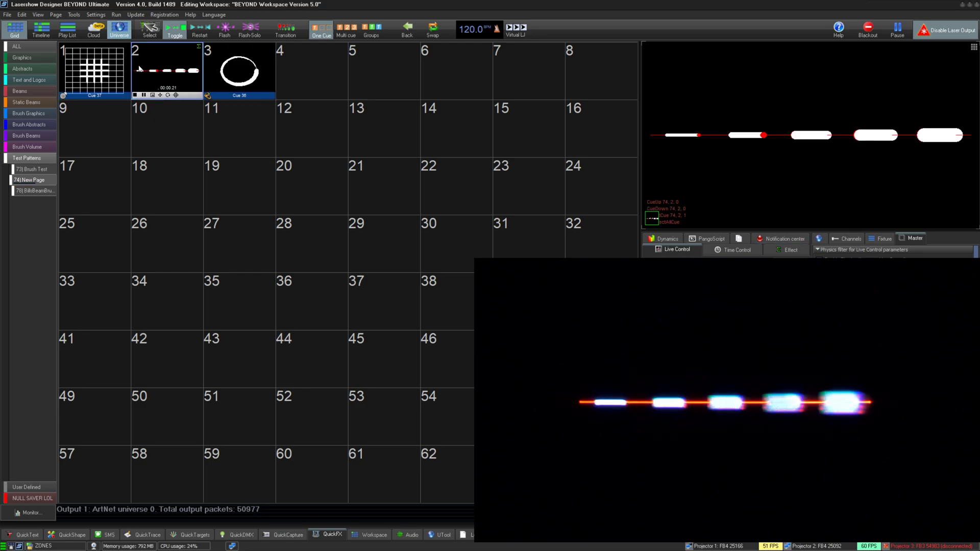
{"action": "left_click", "coordinate": [109, 71]}
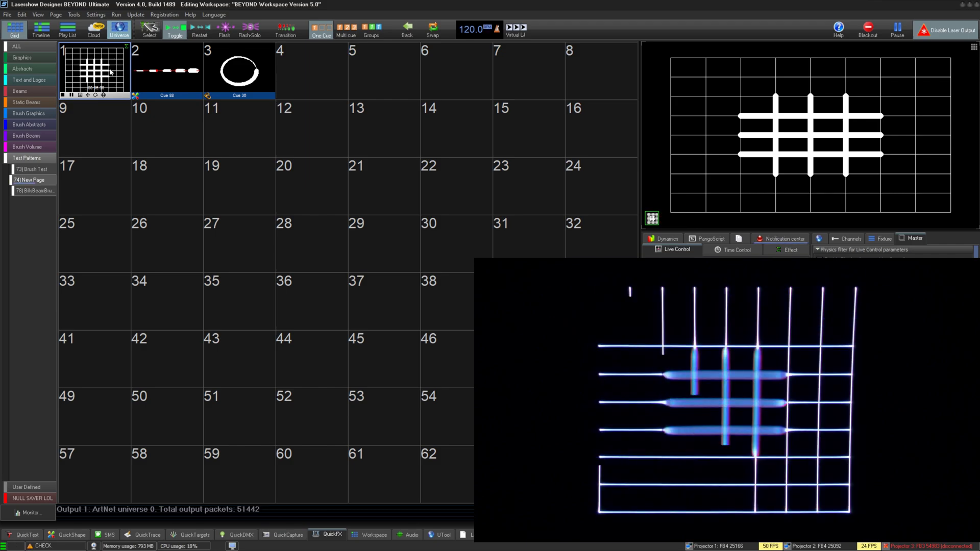
{"action": "left_click", "coordinate": [76, 89]}
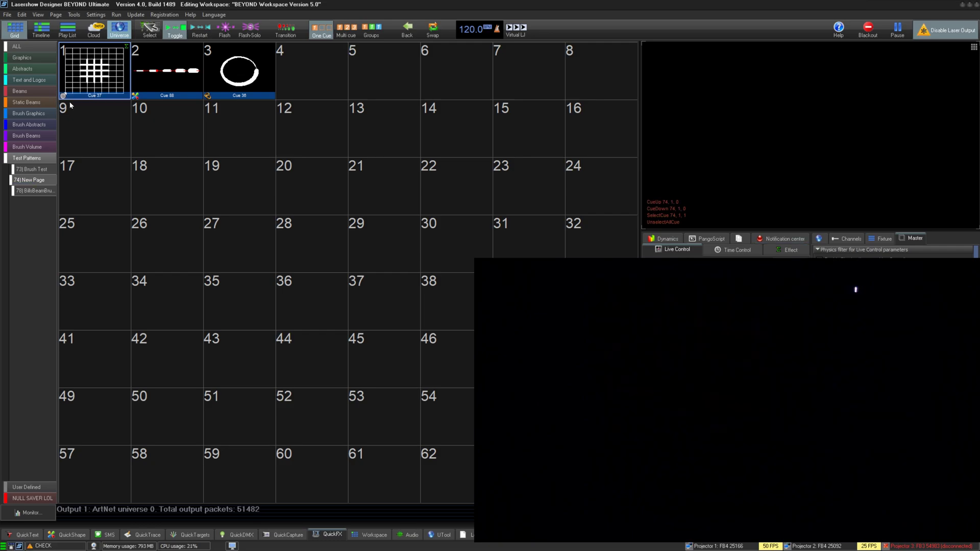
Open Brush Abstracts and play Ramp Cir 2 Sq, Crab Flower, then Spiral Flower
{"action": "left_click", "coordinate": [46, 127]}
{"action": "left_click", "coordinate": [102, 73]}
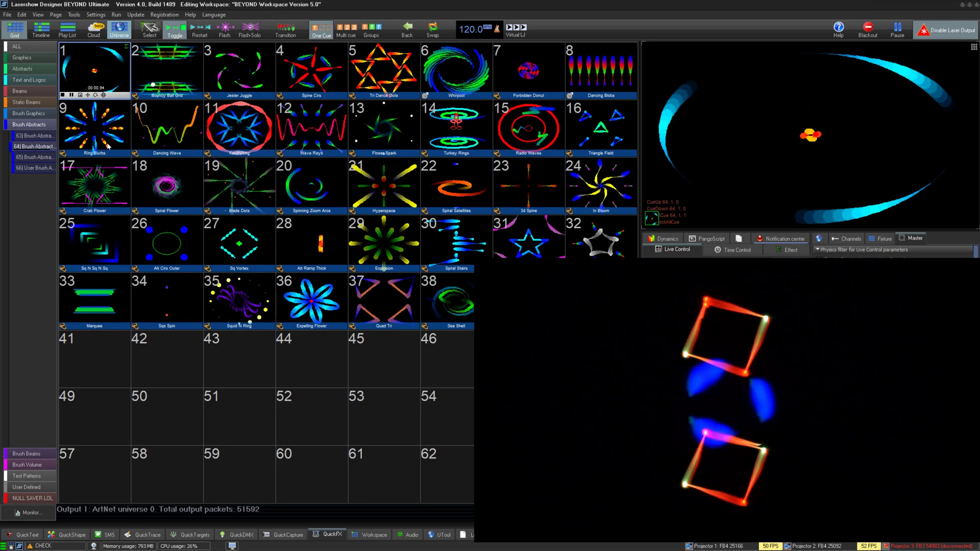
{"action": "left_click", "coordinate": [115, 176]}
{"action": "left_click", "coordinate": [175, 186]}
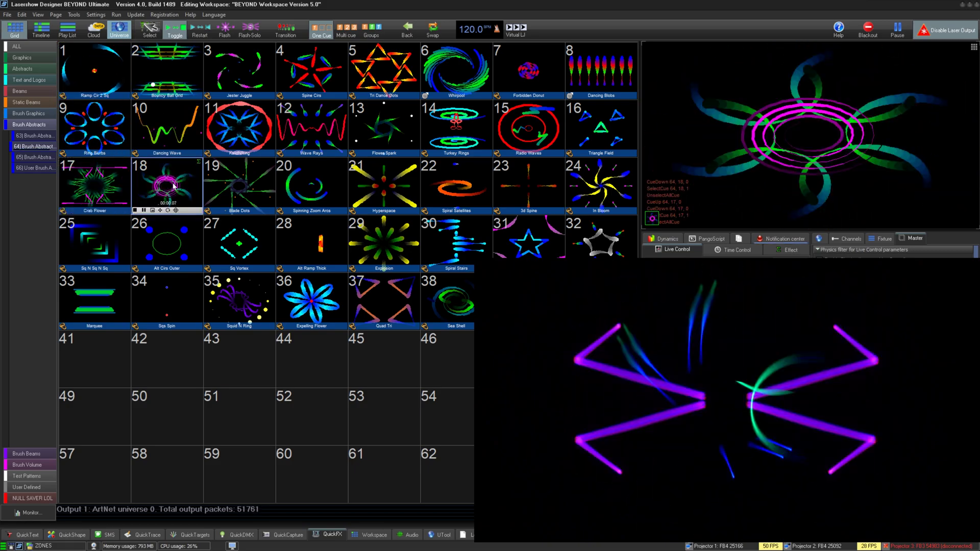